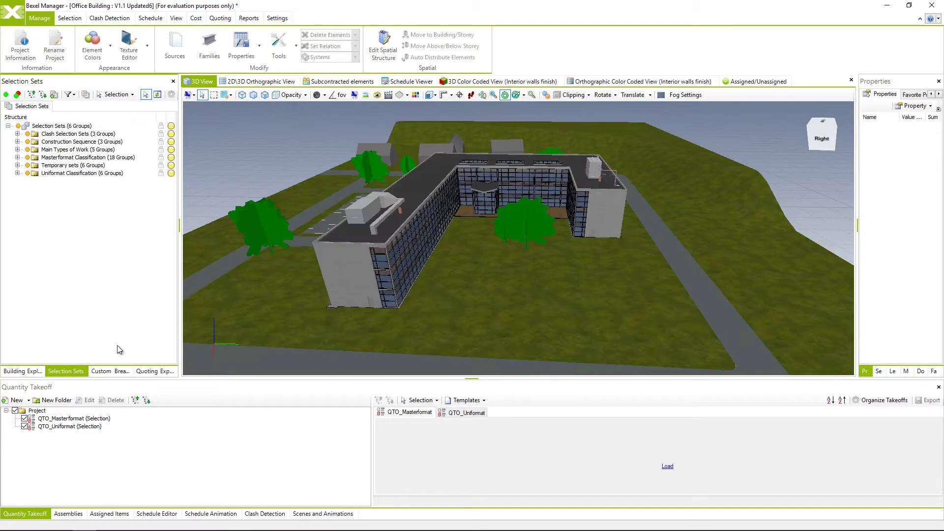
Switch the left panel to Custom Breakdowns to show the Interior walls finish breakdown by level
left_click(108, 372)
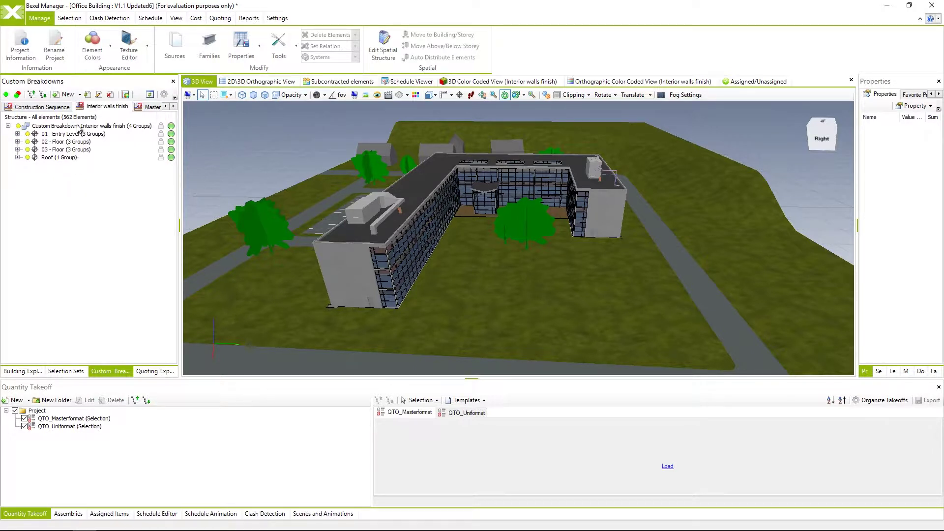
Create a blank Categories-type custom breakdown named 'Spaces' with the Spaces category ticked
left_click(81, 94)
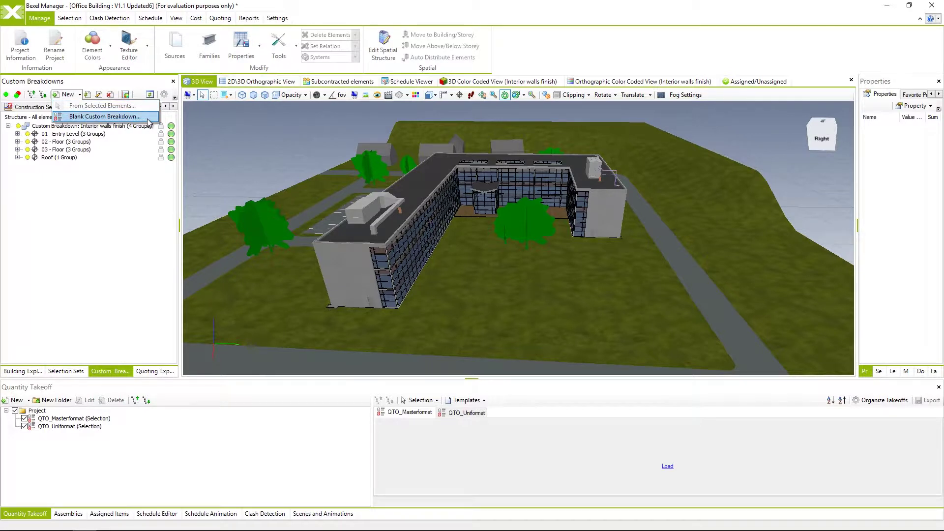
left_click(147, 119)
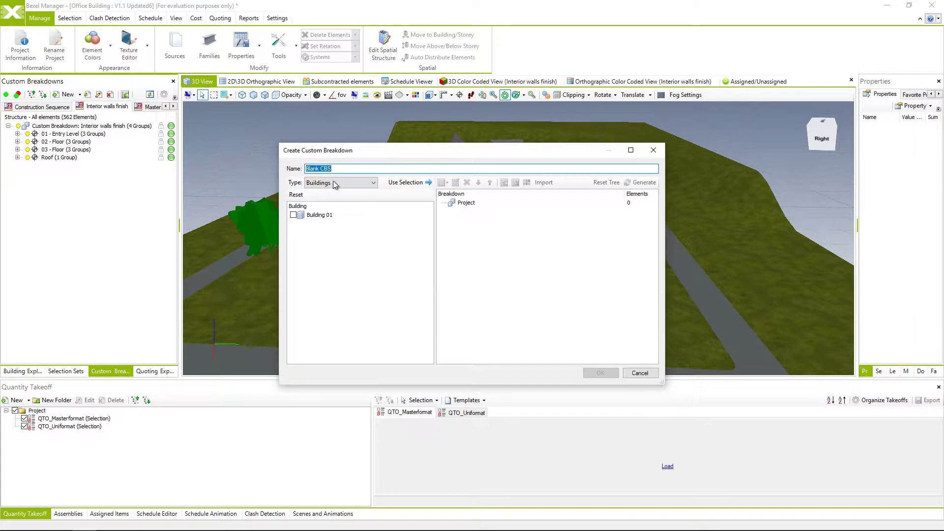
left_click(363, 182)
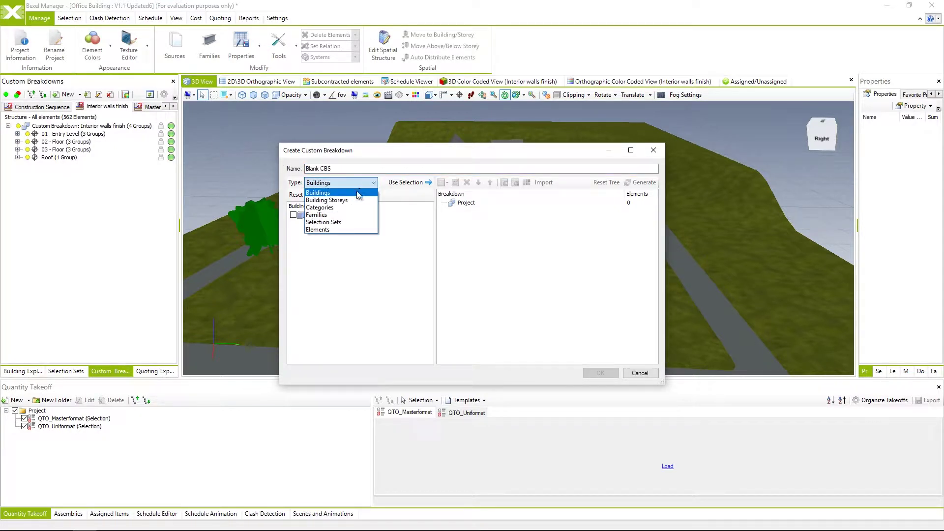
left_click(348, 208)
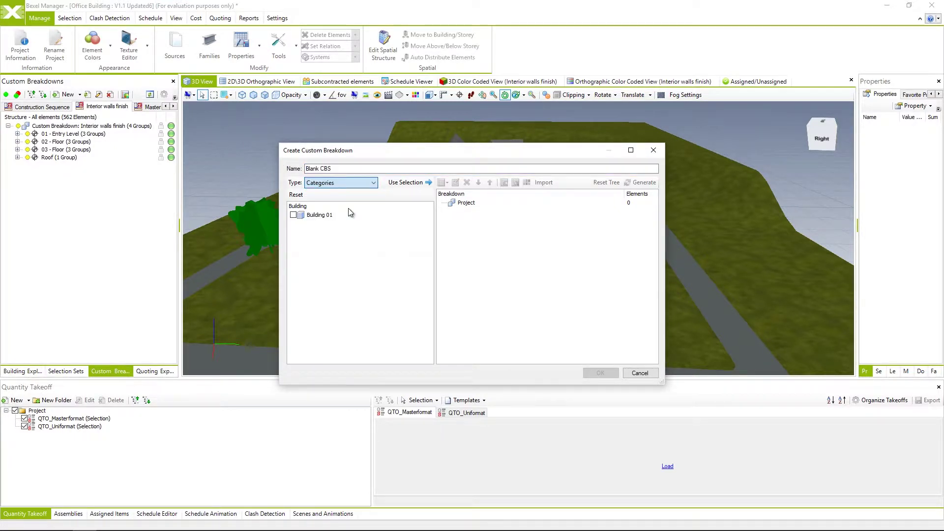
left_click(367, 170)
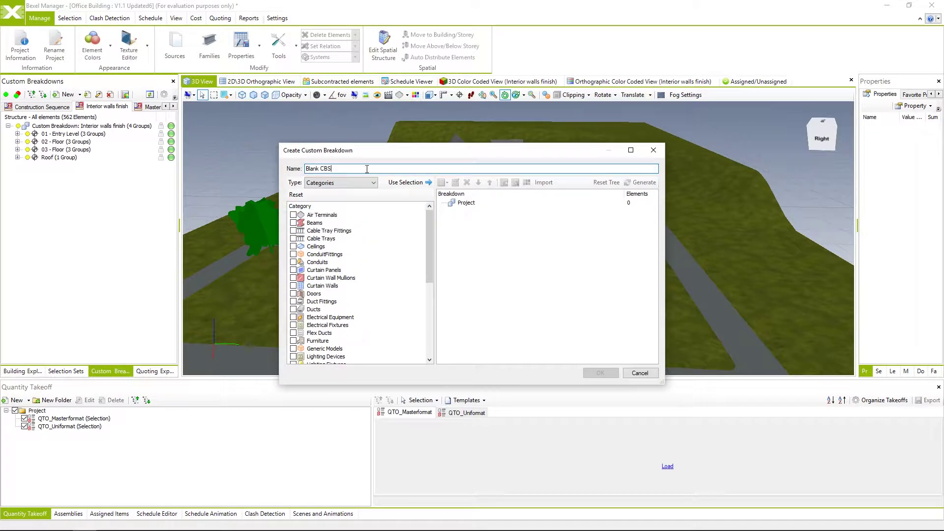
triple_click(317, 167)
type("Spaces")
left_click_drag(429, 224, 425, 316)
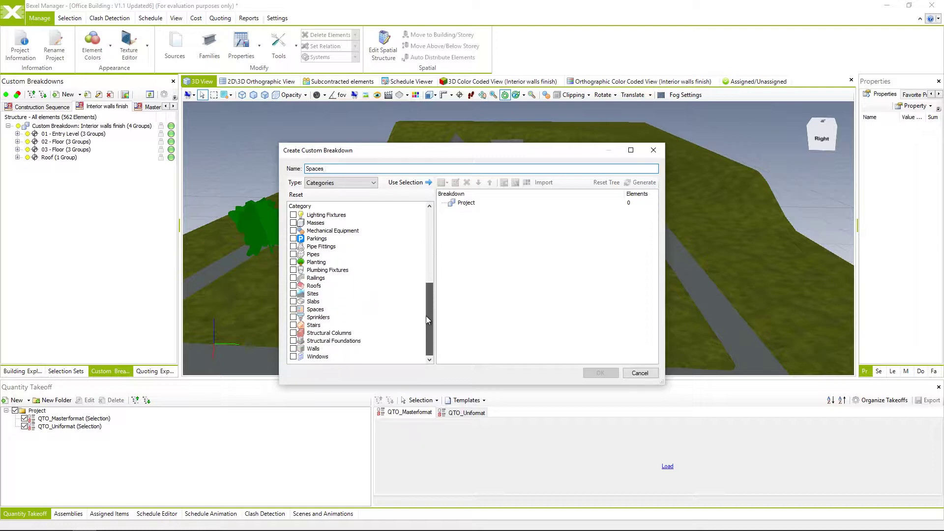
left_click(293, 309)
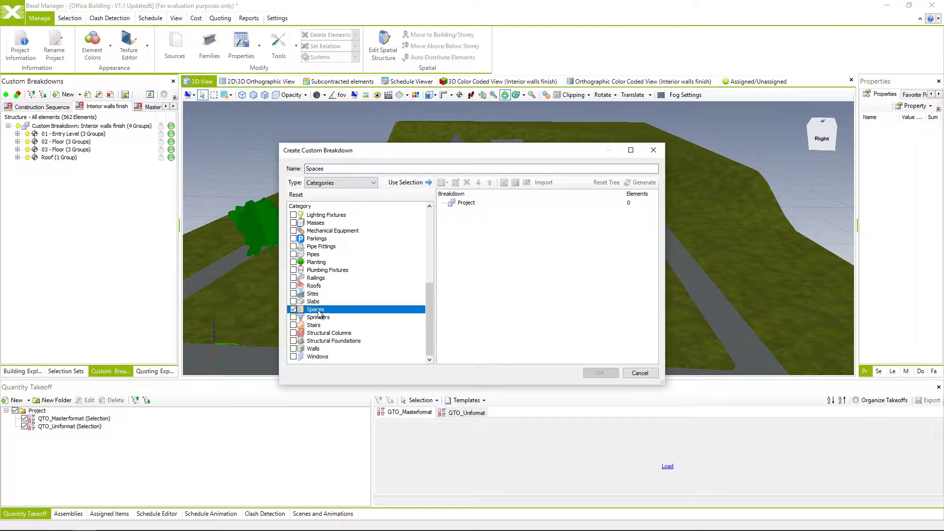
Load the 88 Spaces elements and add a Group by Building Level rule
left_click(416, 184)
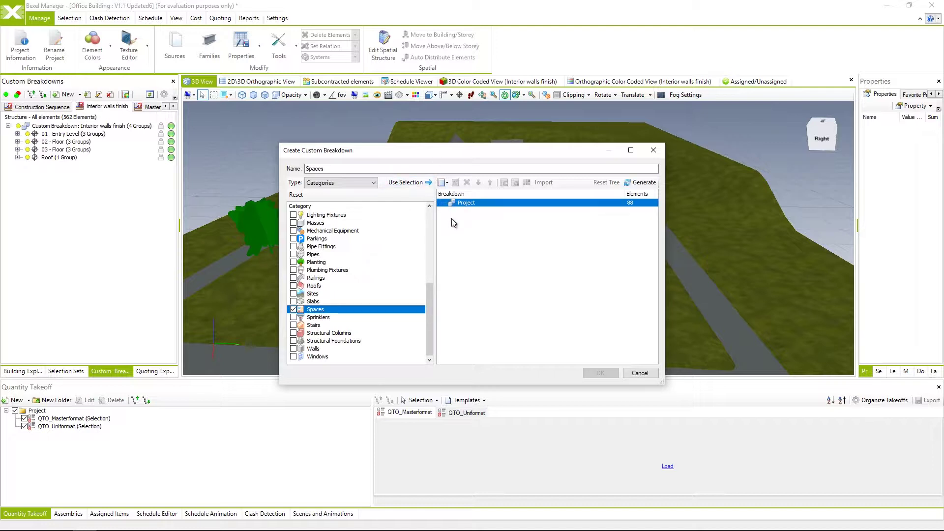
left_click(448, 185)
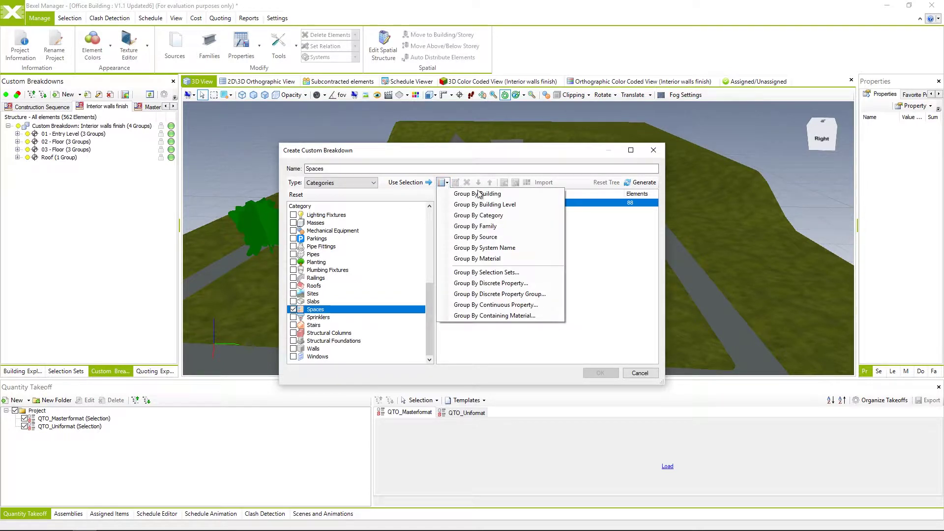
left_click(537, 206)
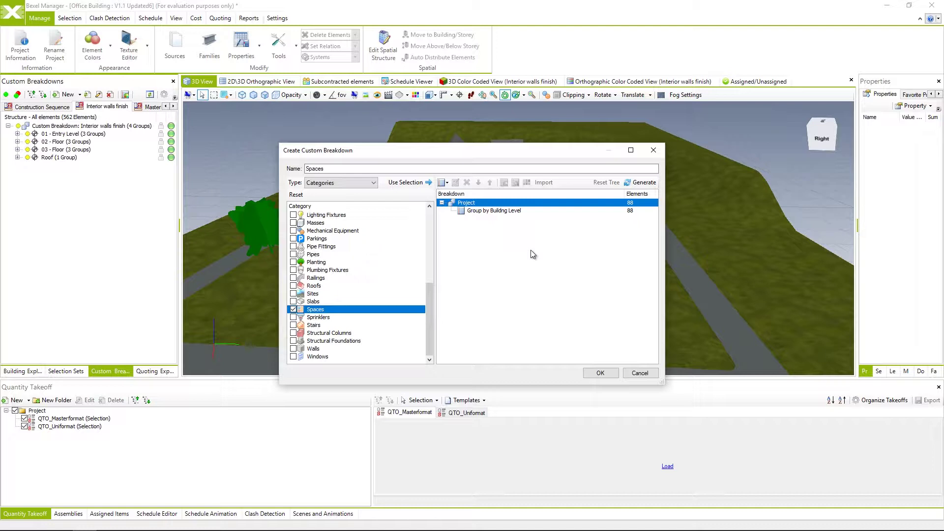
left_click(514, 210)
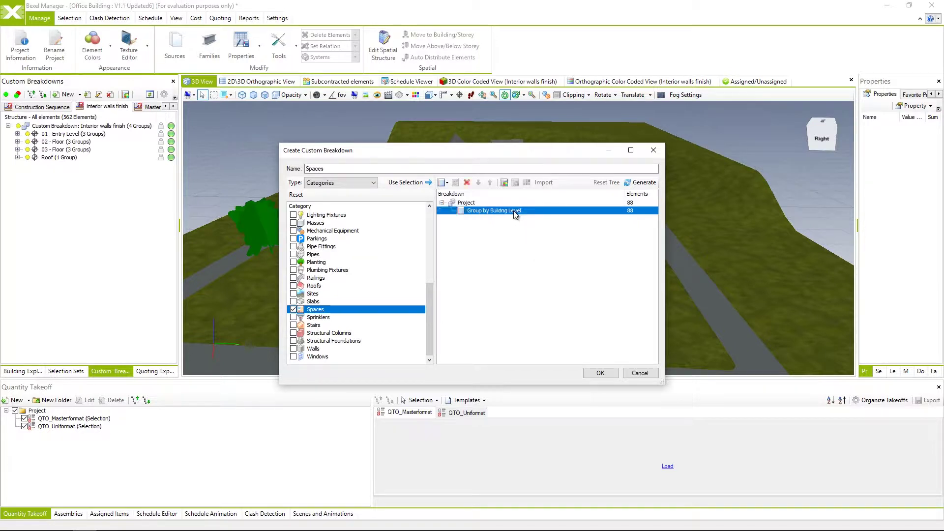
left_click(504, 245)
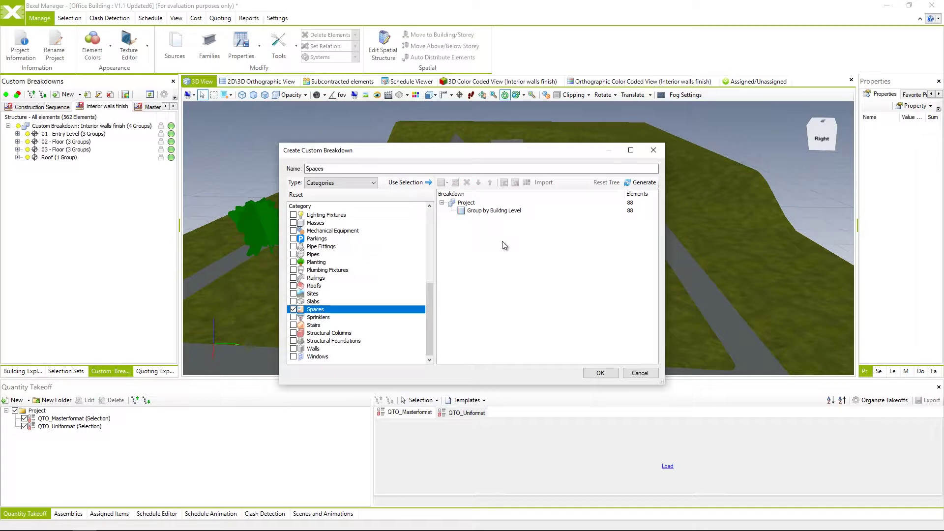
left_click(516, 211)
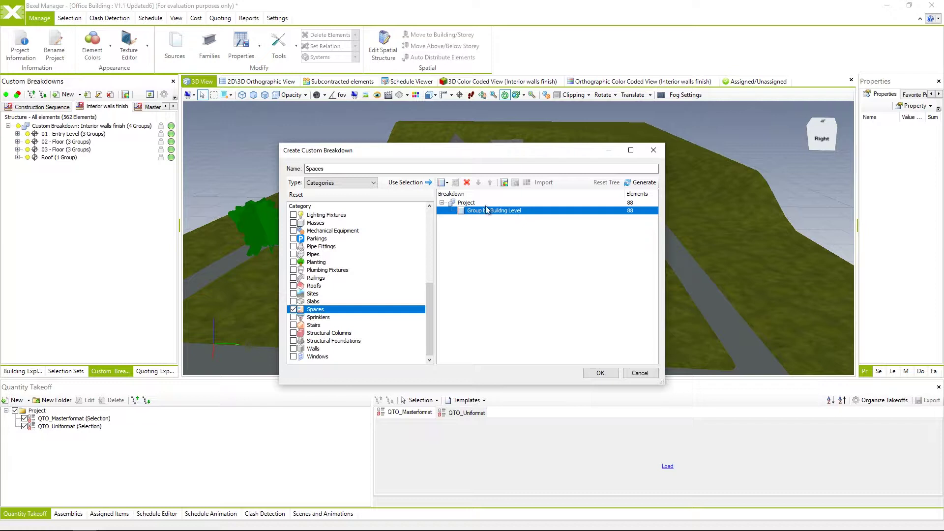
left_click(447, 183)
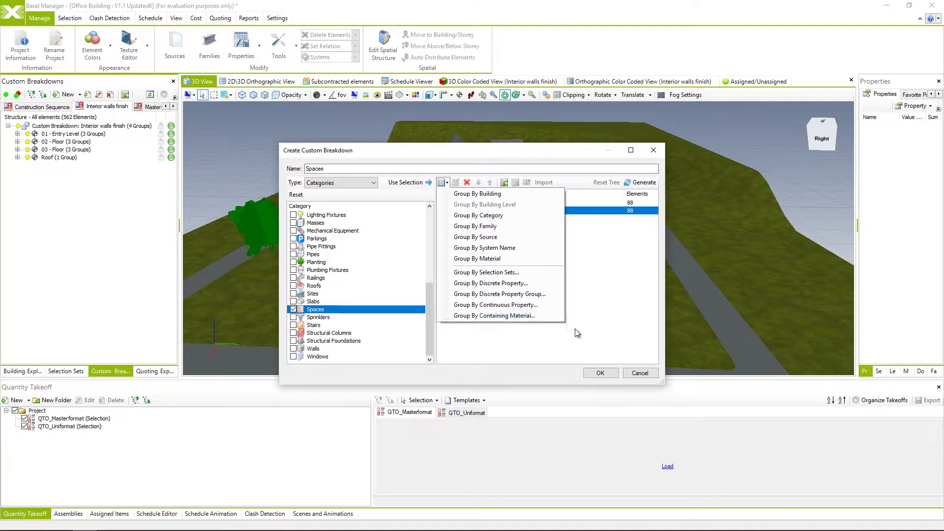
Subgroup each level by the discrete Name property and save the Spaces breakdown
left_click(536, 283)
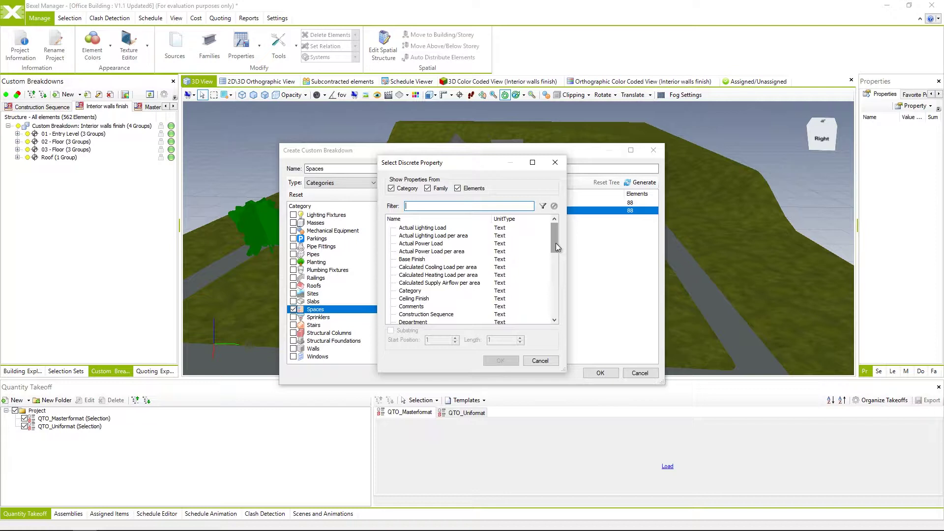
left_click_drag(556, 244, 551, 282)
left_click(419, 284)
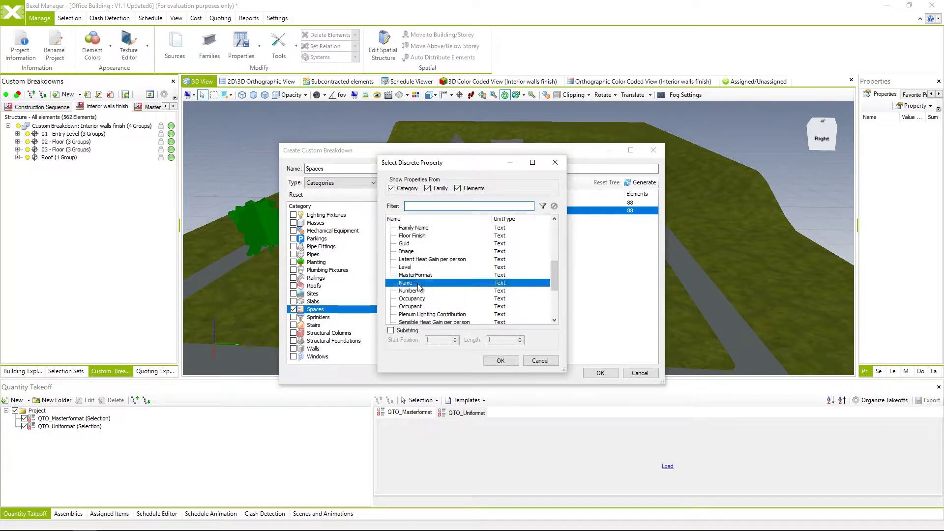
left_click(499, 361)
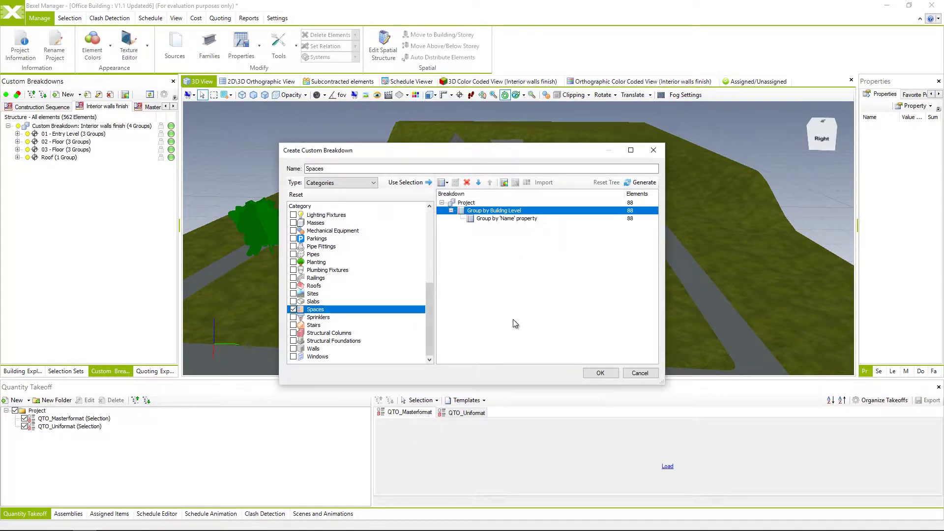
left_click(513, 320)
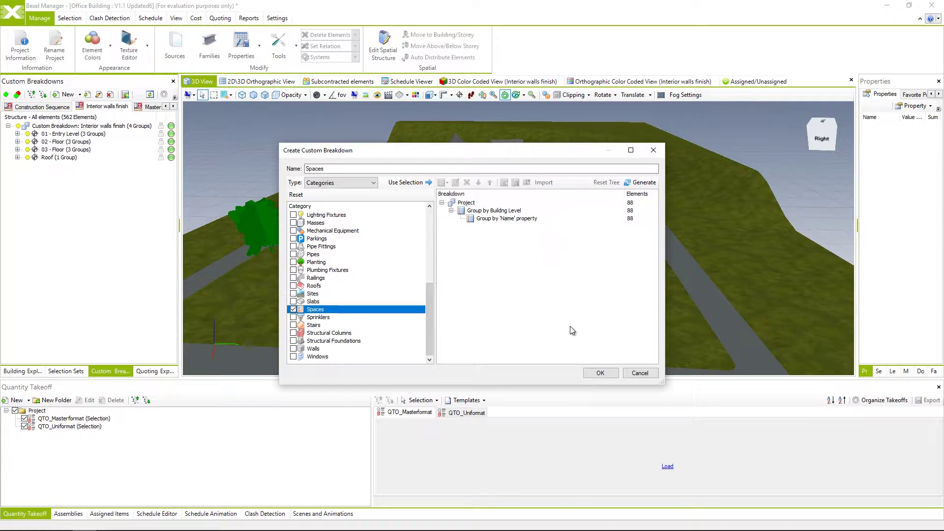
left_click(593, 375)
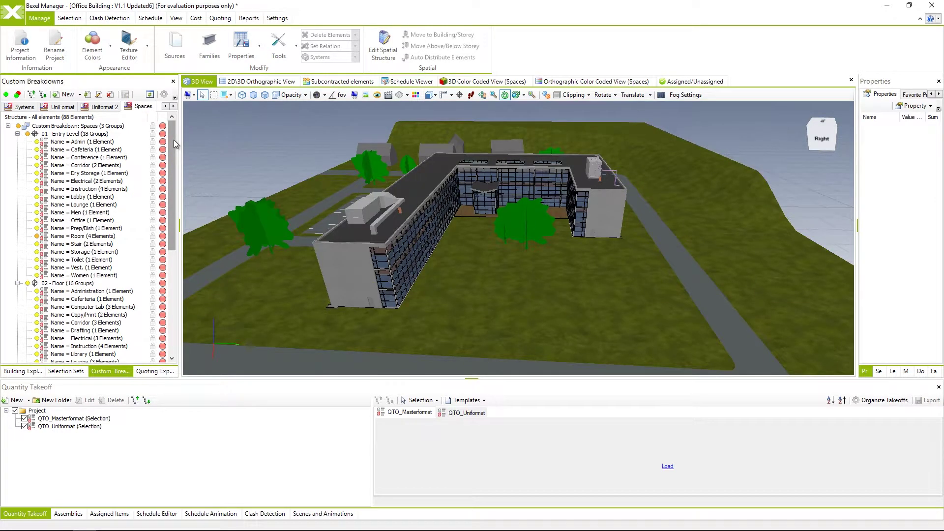
Expand 01 - Entry Level and select its Name = Stair group (2 elements) to view properties
left_click(17, 134)
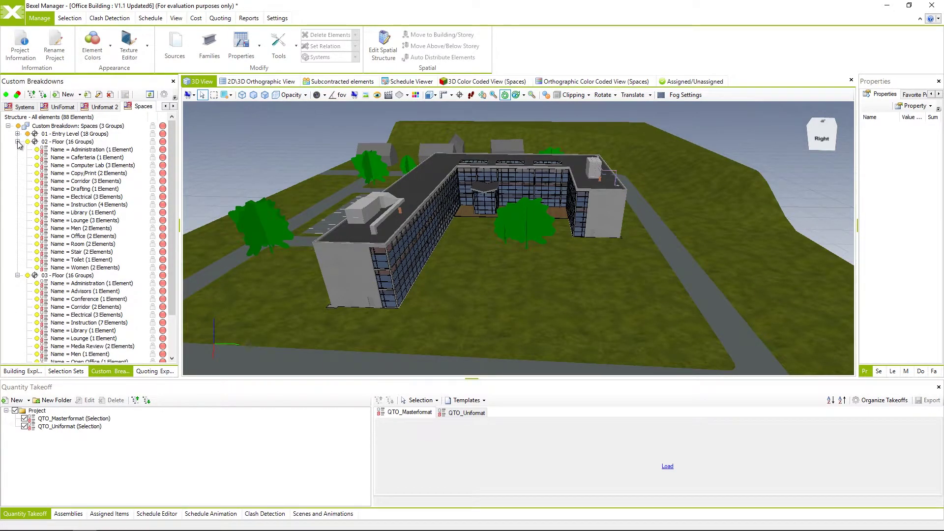
left_click(17, 142)
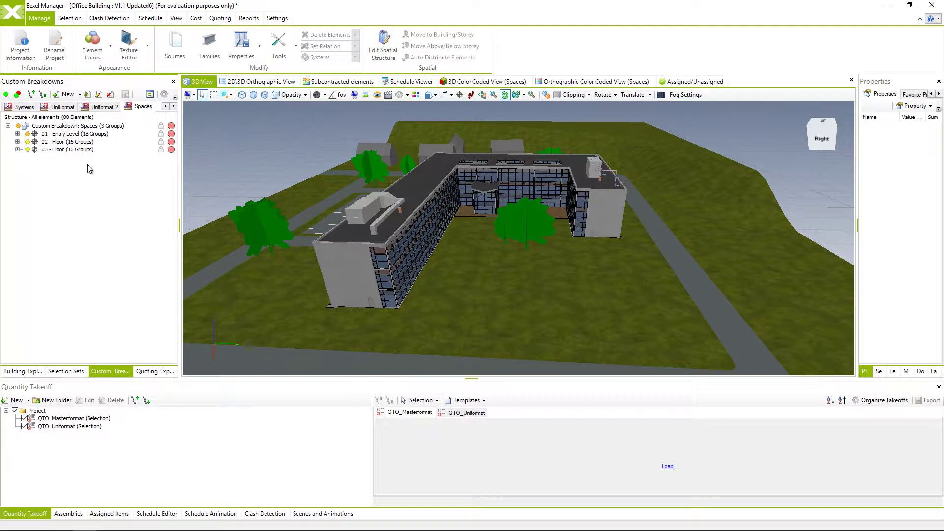
left_click(17, 134)
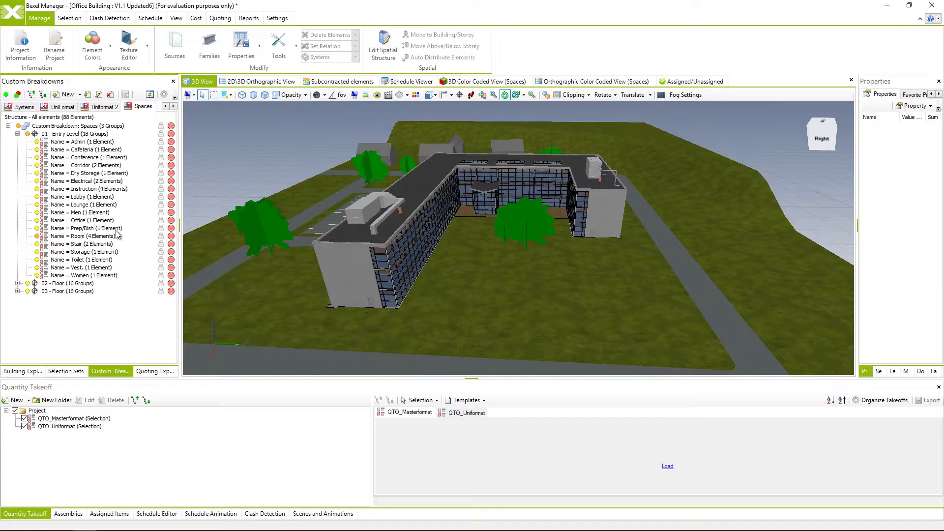
left_click(120, 246)
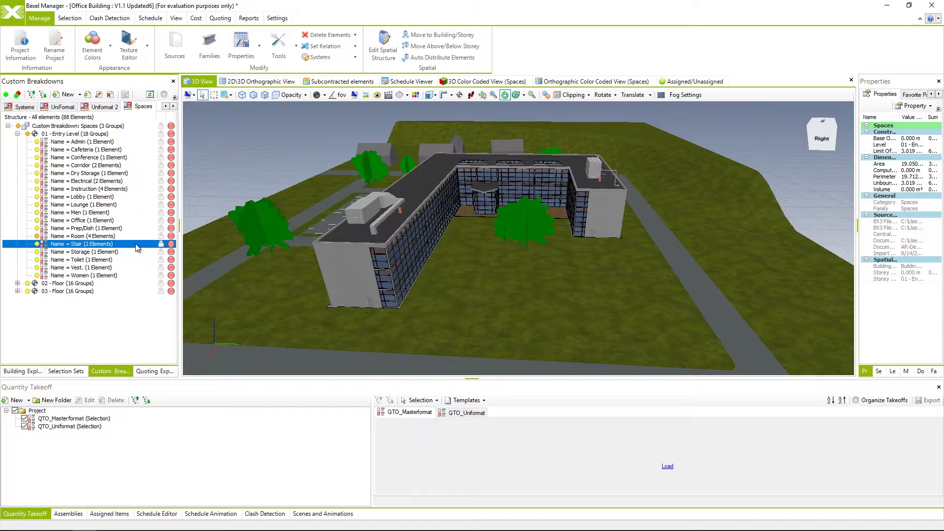
Isolate the two selected Entry Level stair spaces in the 3D view, then deselect them
right_click(228, 142)
mouse_move(254, 194)
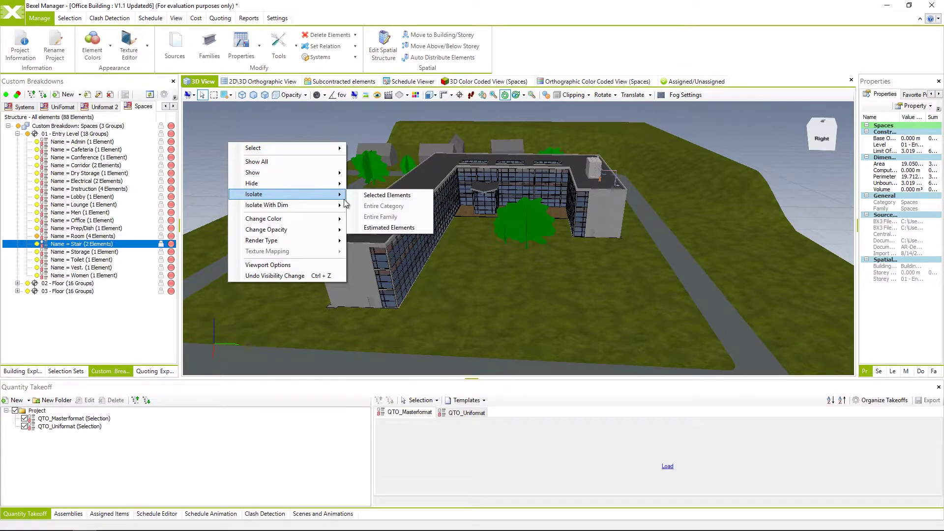
left_click(383, 196)
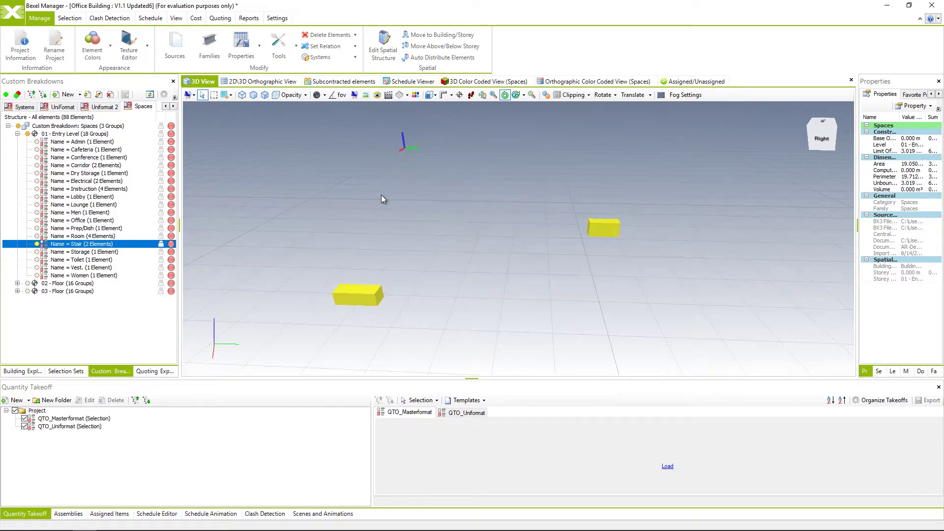
left_click(278, 161)
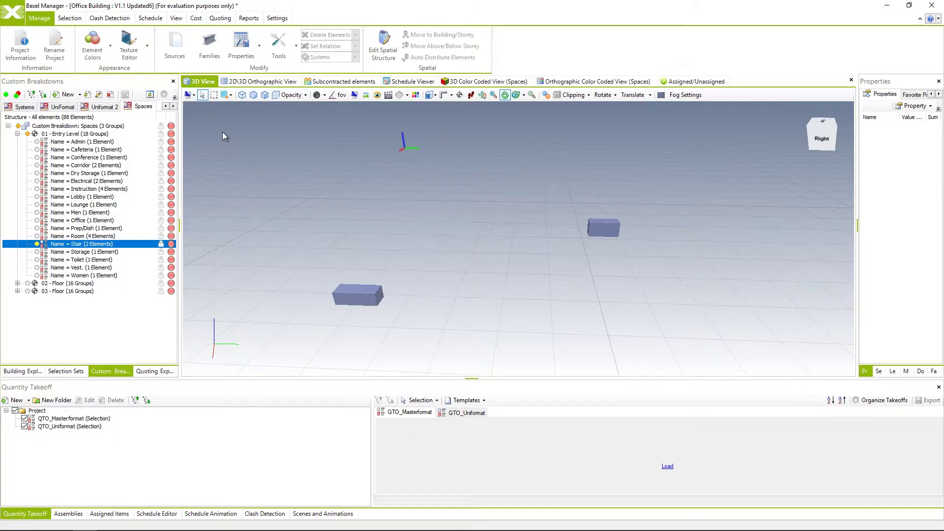
Show all model elements in 3D again and collapse the 01 - Entry Level node
left_click(8, 100)
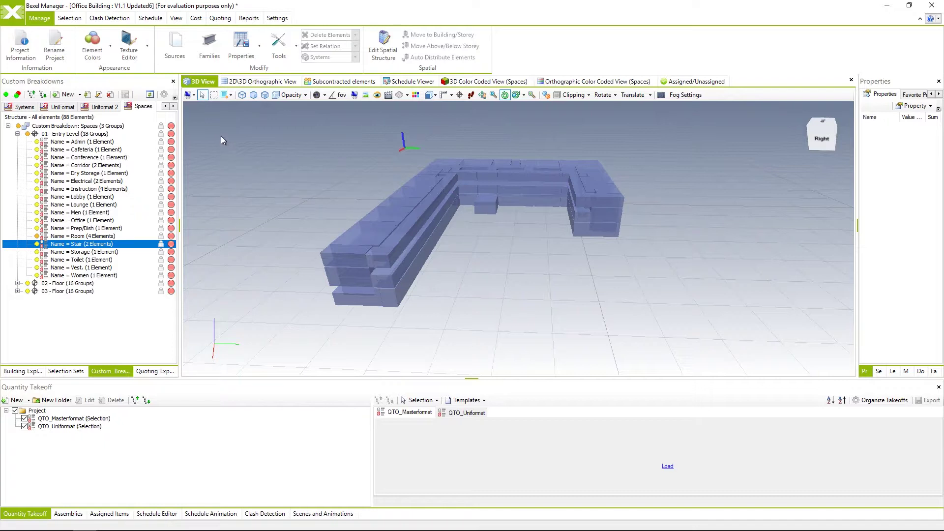
right_click(222, 140)
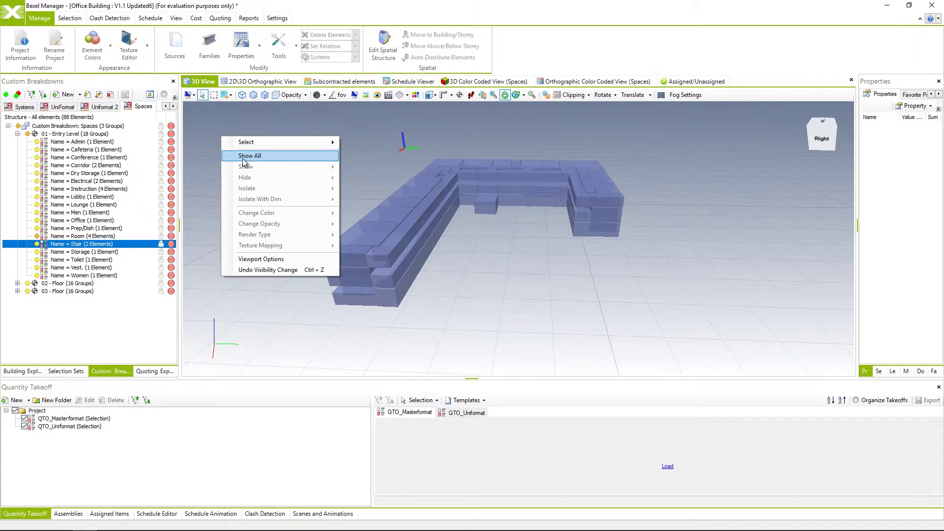
left_click(272, 158)
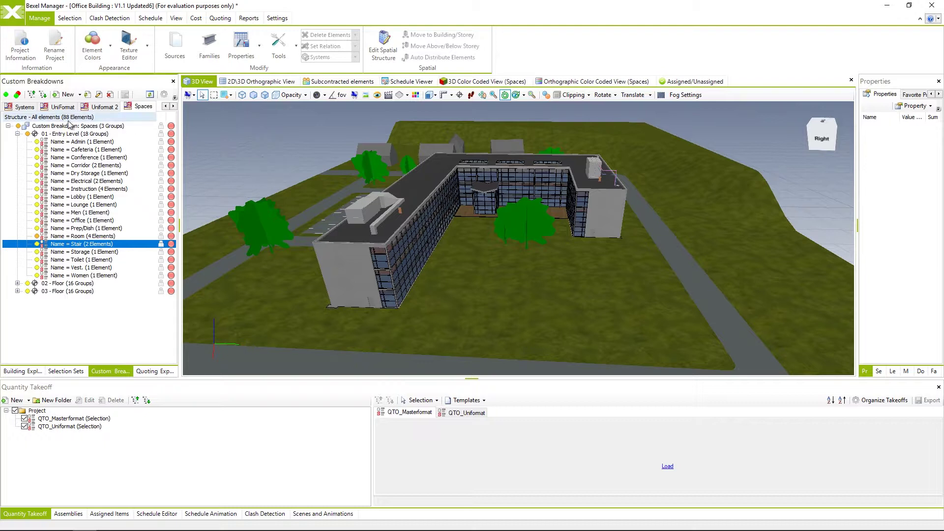
left_click(17, 134)
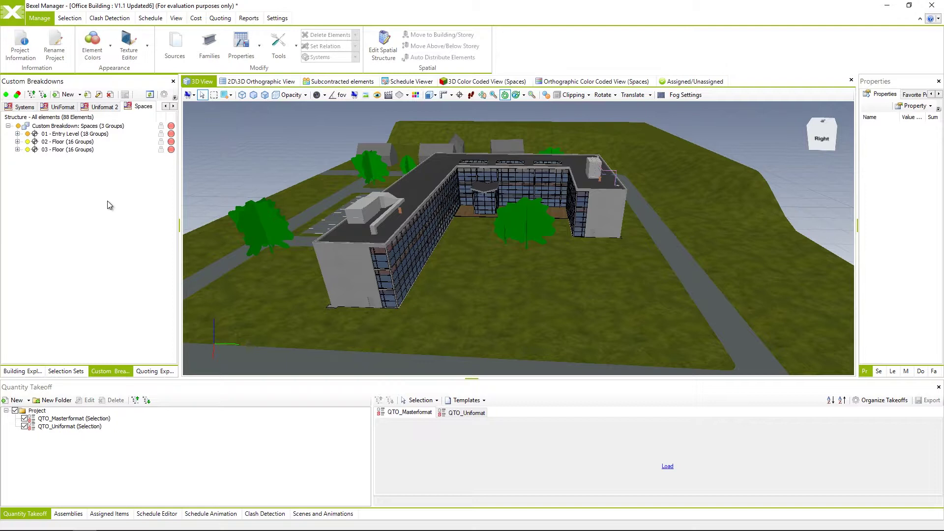
Create a blank Categories-type breakdown named 'Slabs' and load the Slabs category's 149 elements
left_click(80, 95)
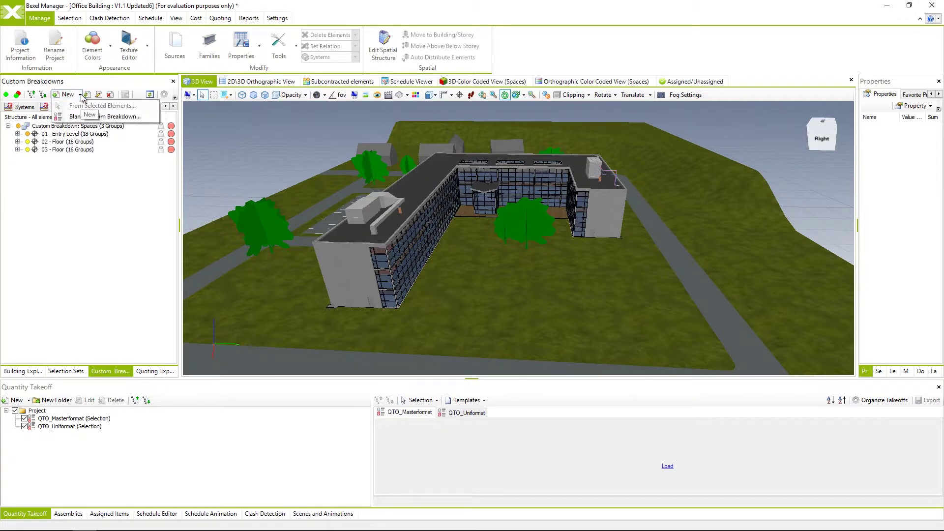
left_click(150, 117)
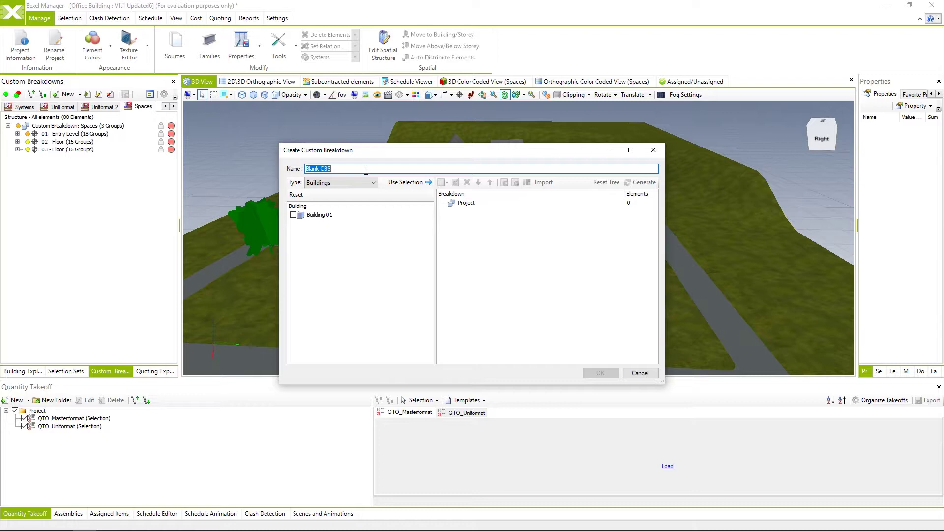
type("Slabs")
left_click(358, 185)
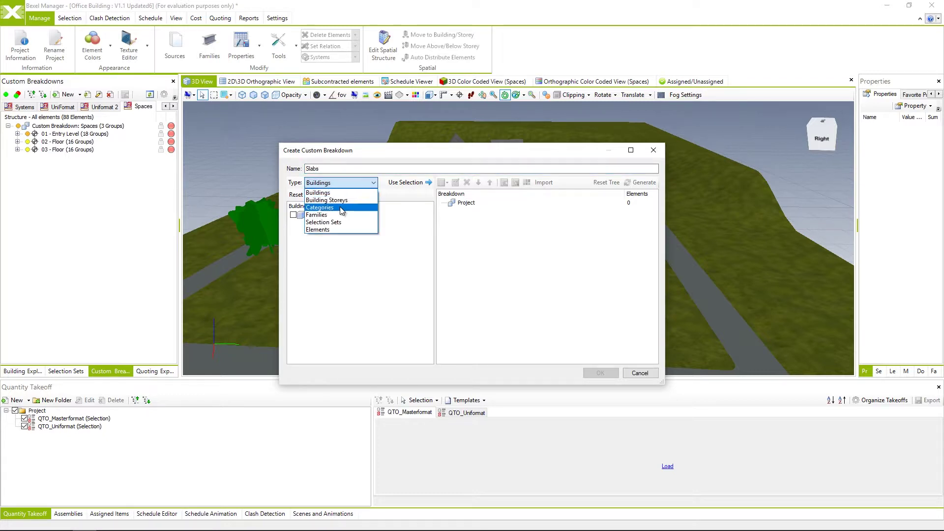
left_click(366, 200)
left_click_drag(426, 234, 432, 325)
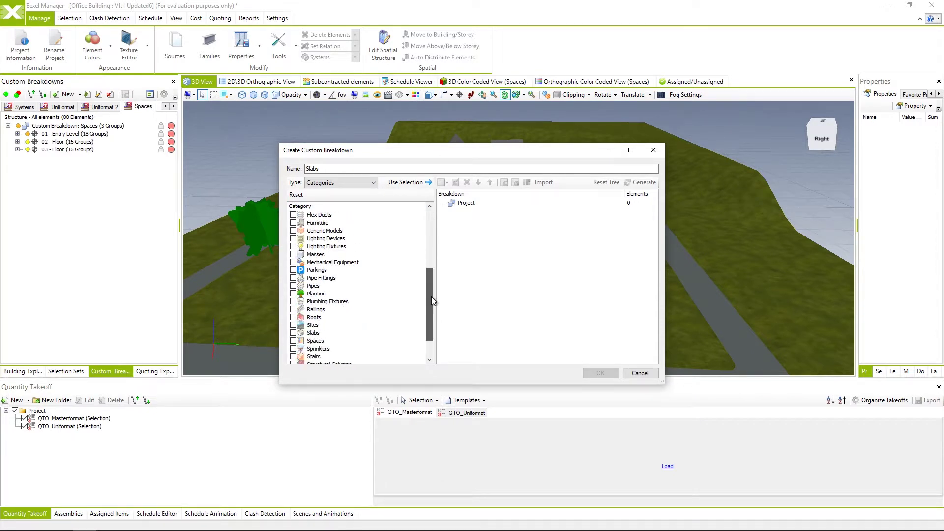
left_click(293, 301)
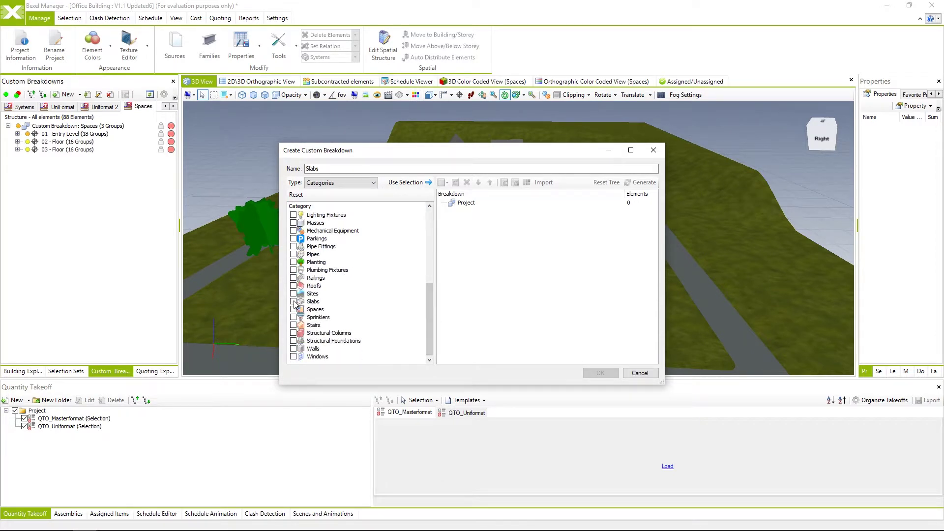
left_click(322, 302)
left_click(427, 182)
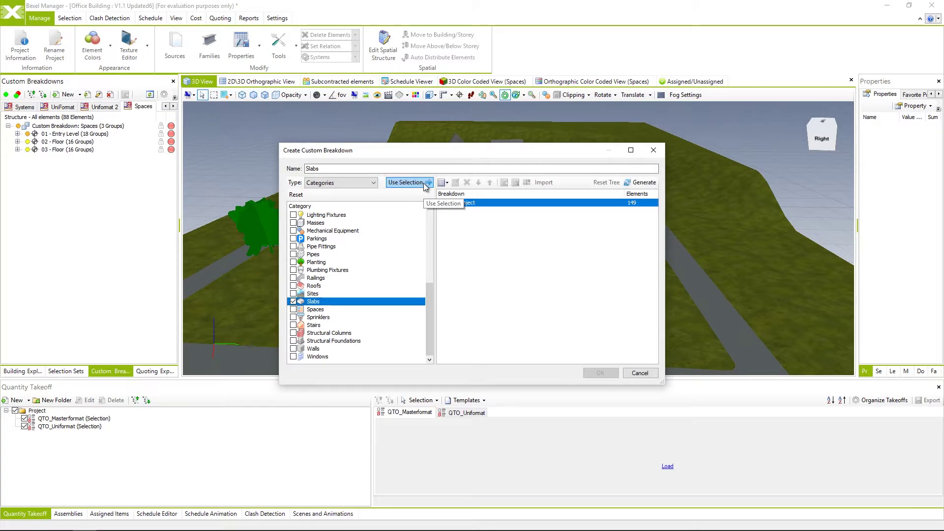
Add a Group by Building Level rule to the 149 slabs and reselect the Project root
left_click(442, 183)
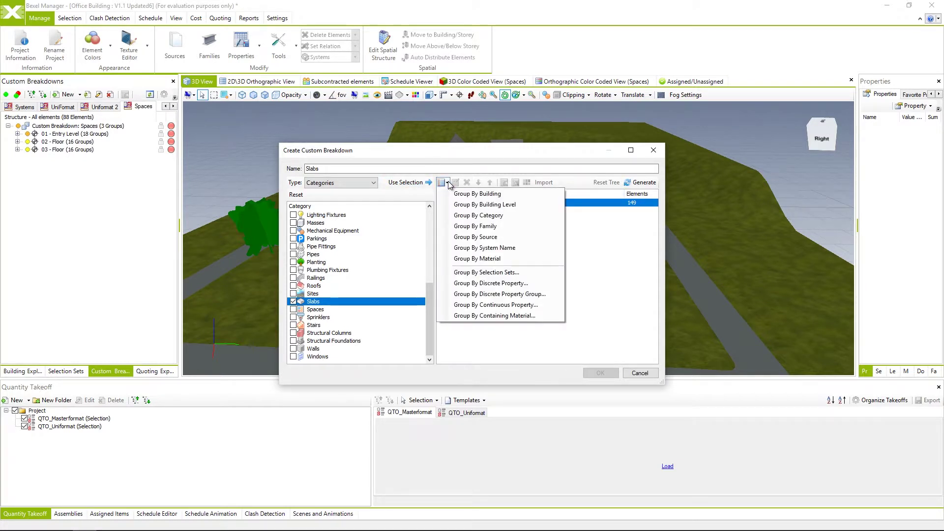
left_click(541, 206)
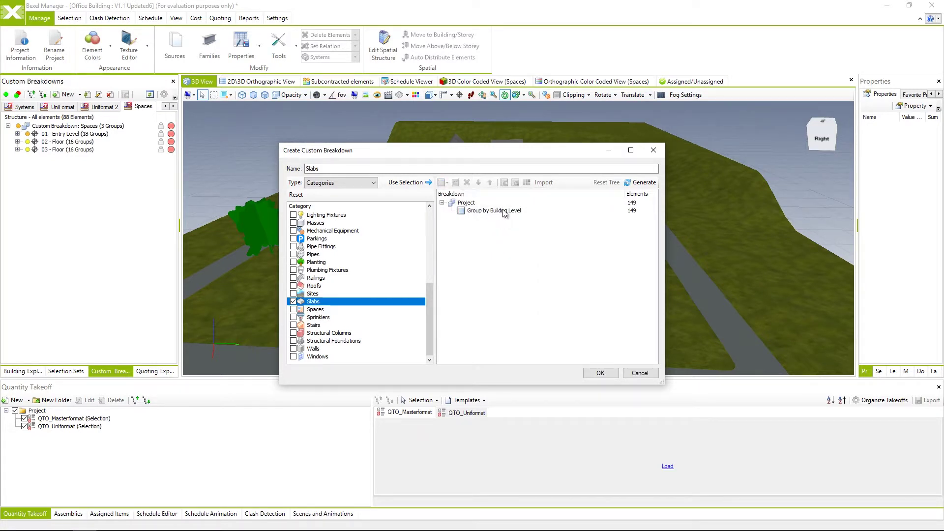
left_click(472, 204)
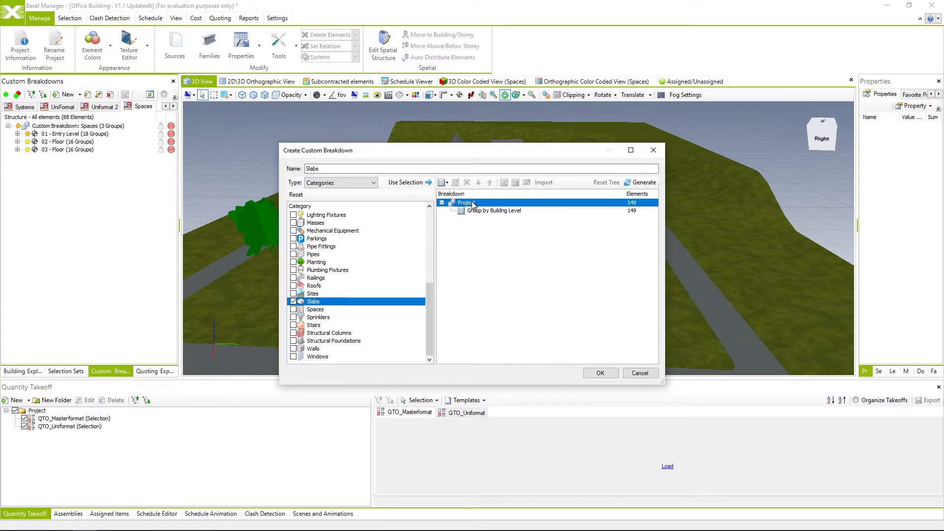
left_click(445, 183)
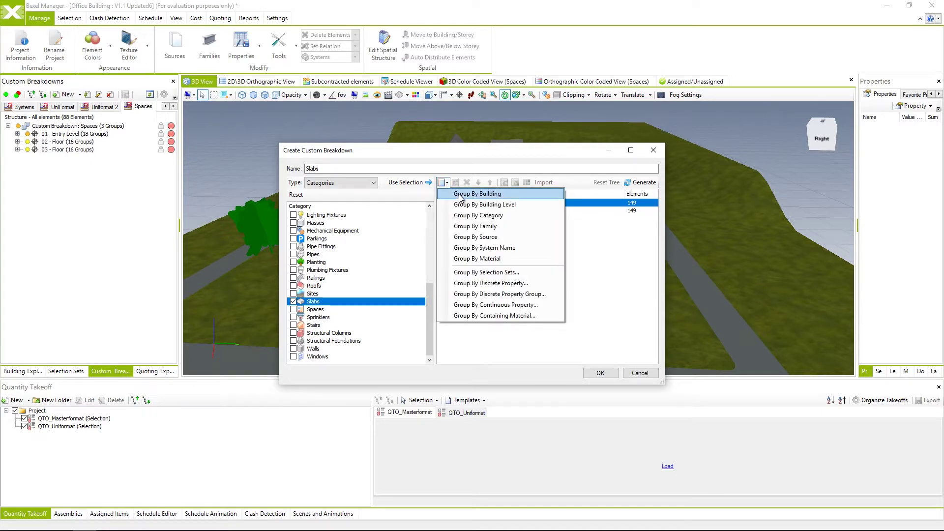
Add a continuous Area grouping with range borders at 2 and 5 m², and confirm
left_click(549, 306)
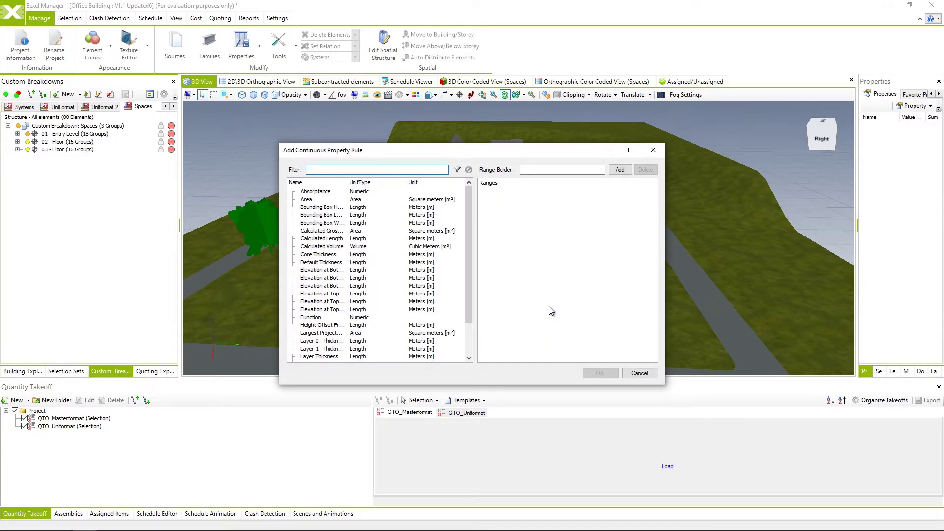
left_click(363, 201)
left_click(551, 170)
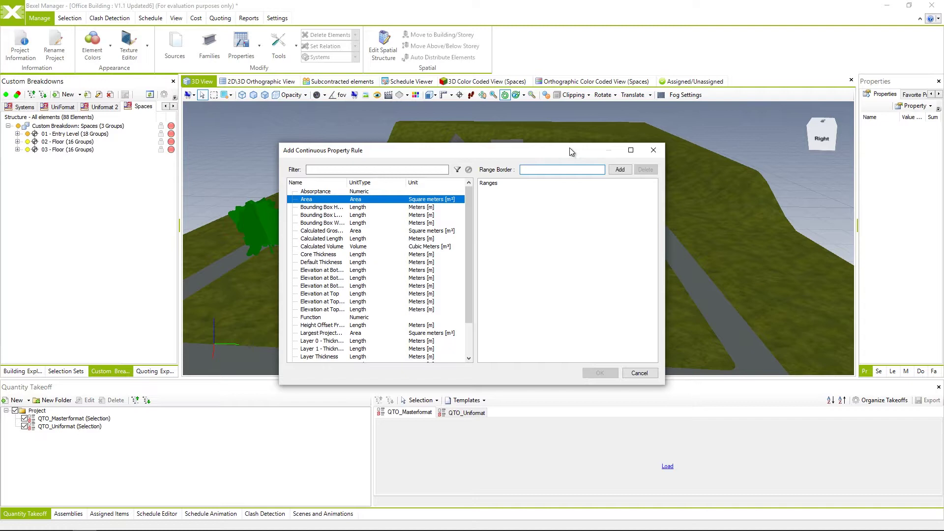
type("2")
left_click(619, 169)
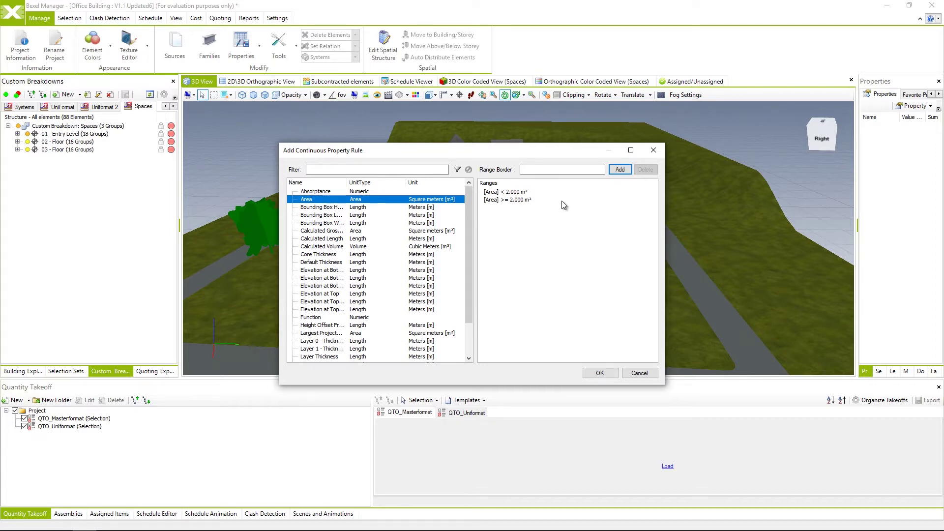
left_click(568, 169)
type("5")
left_click(620, 170)
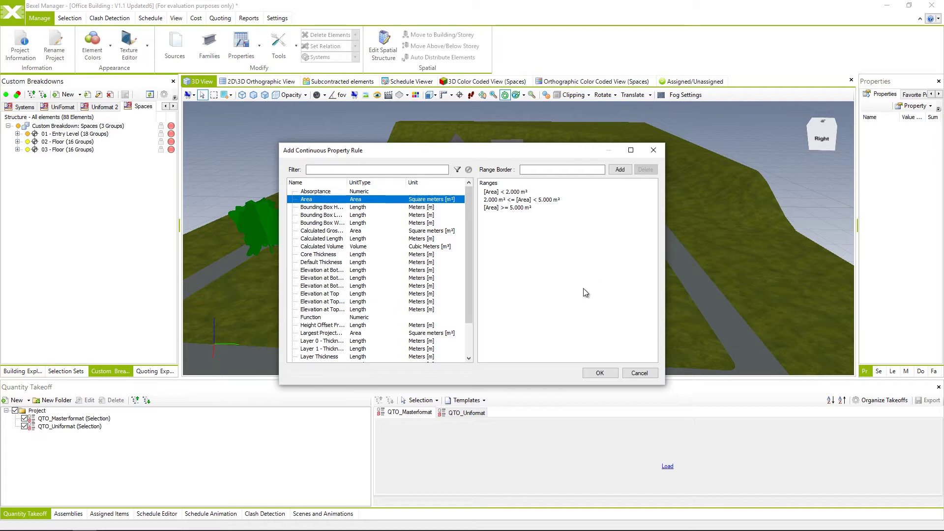
left_click(607, 376)
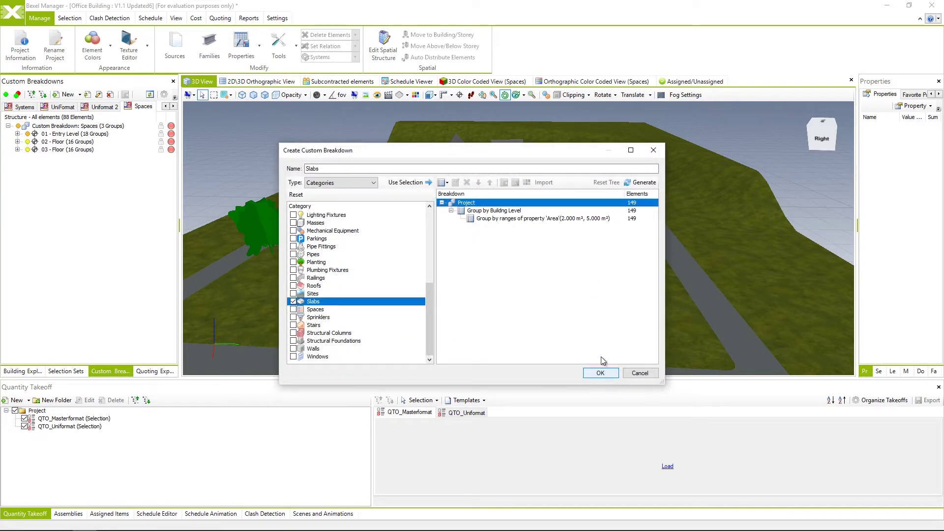
Generate the Slabs breakdown: 149 slabs in four level groups, each split by Area range
left_click(581, 287)
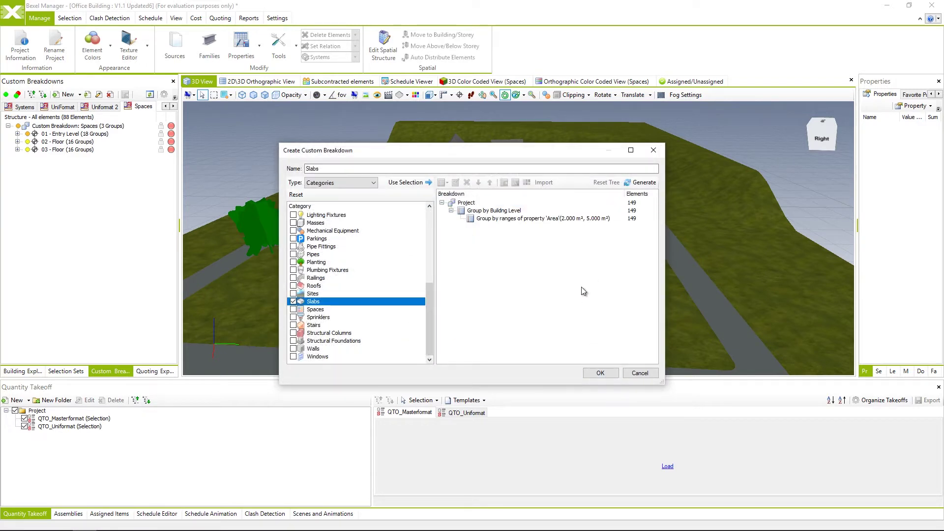
left_click(601, 374)
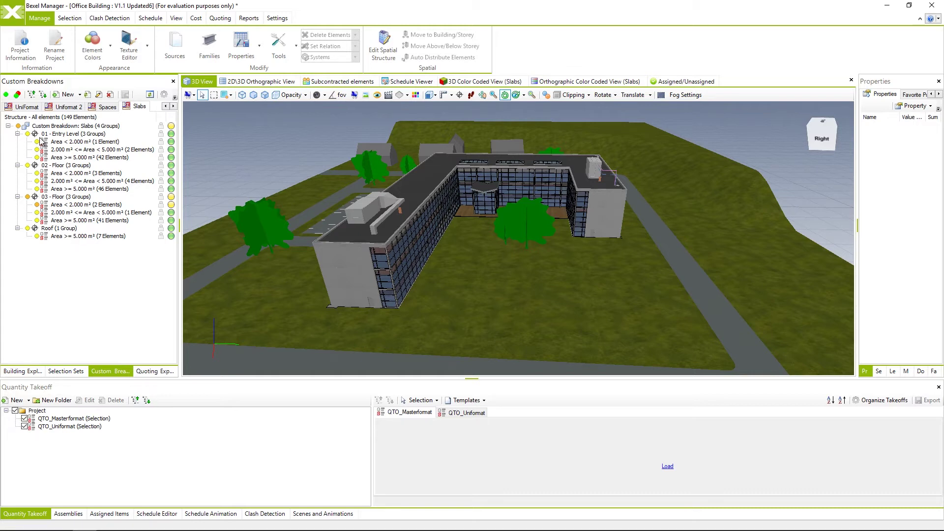
Select the two 01 - Entry Level slabs with area from 2.000 to under 5.000 m²
left_click(68, 134)
left_click(81, 165)
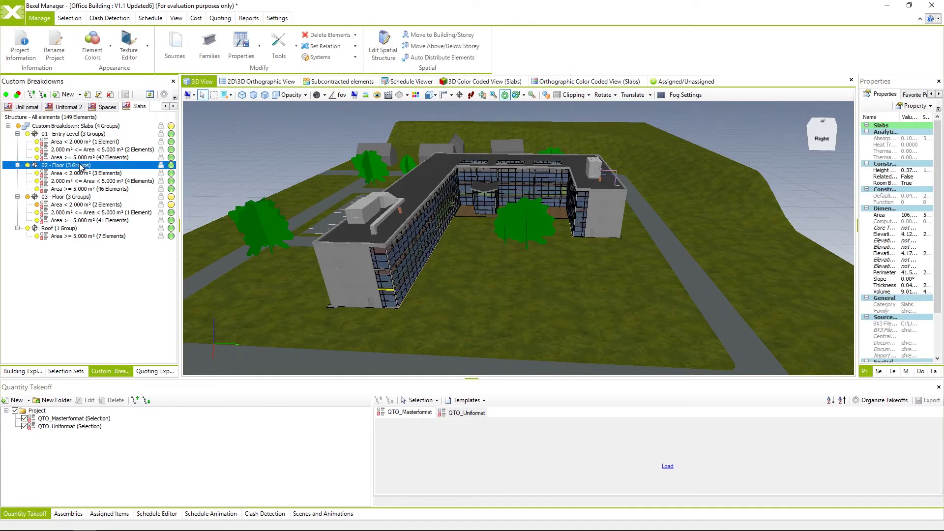
left_click(102, 279)
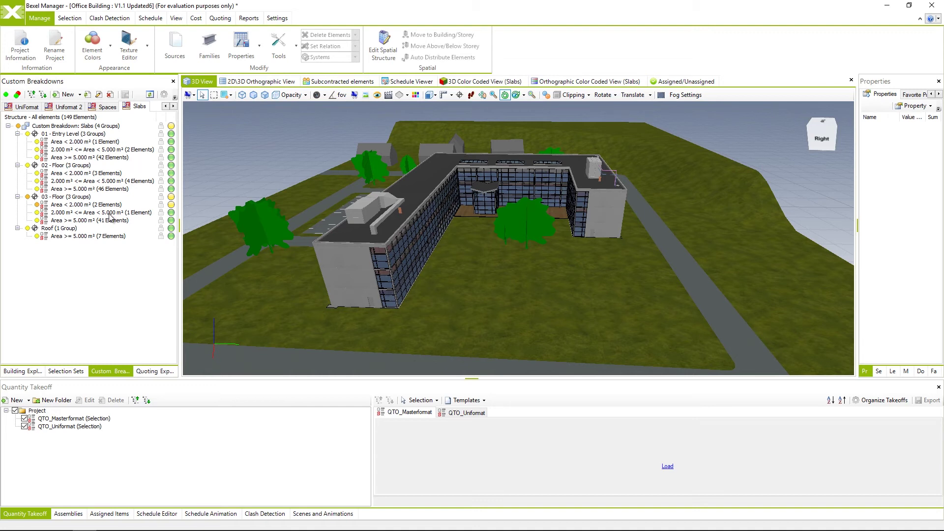
left_click(119, 150)
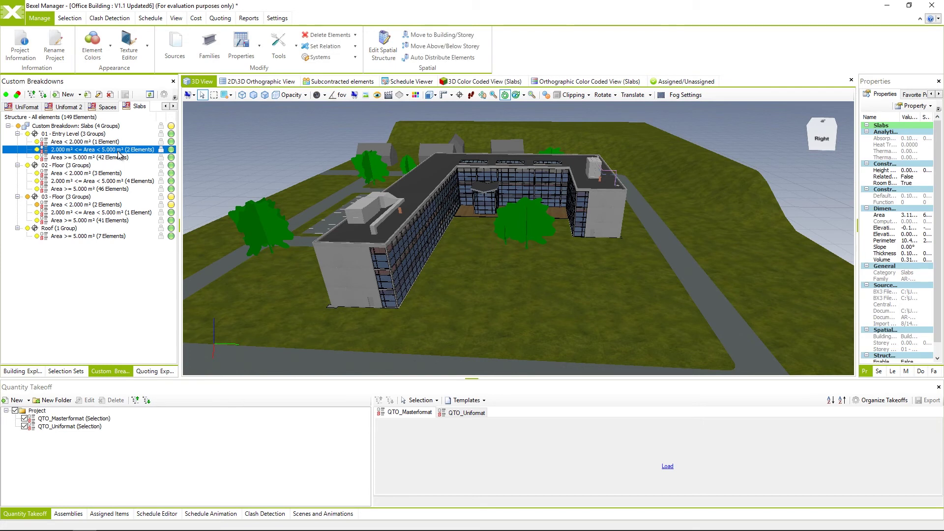
Isolate the selected Entry Level 2.000–5.000 m² slabs in the 3D view
right_click(226, 143)
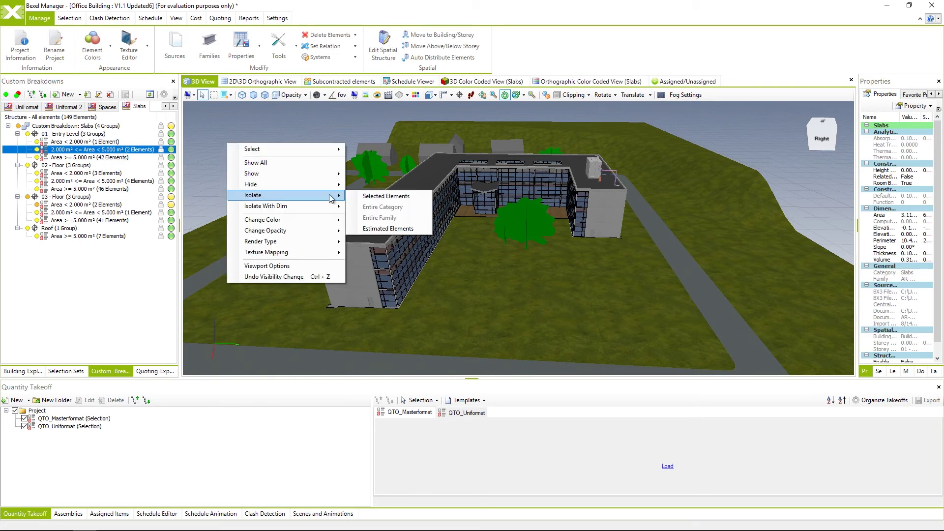
mouse_move(252, 195)
left_click(374, 196)
left_click(292, 176)
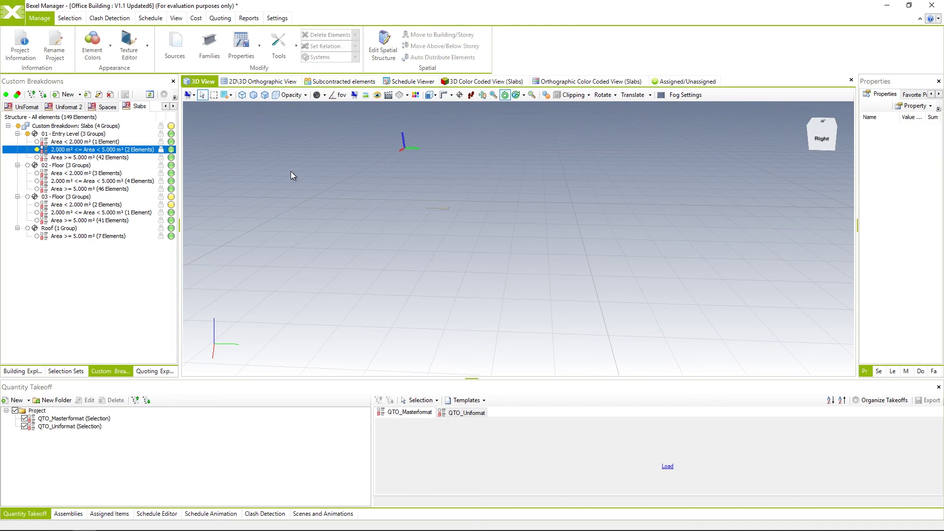
Also show the Entry Level's 42 slabs of 5.000 m² or more in 3D
left_click_drag(420, 200, 540, 247)
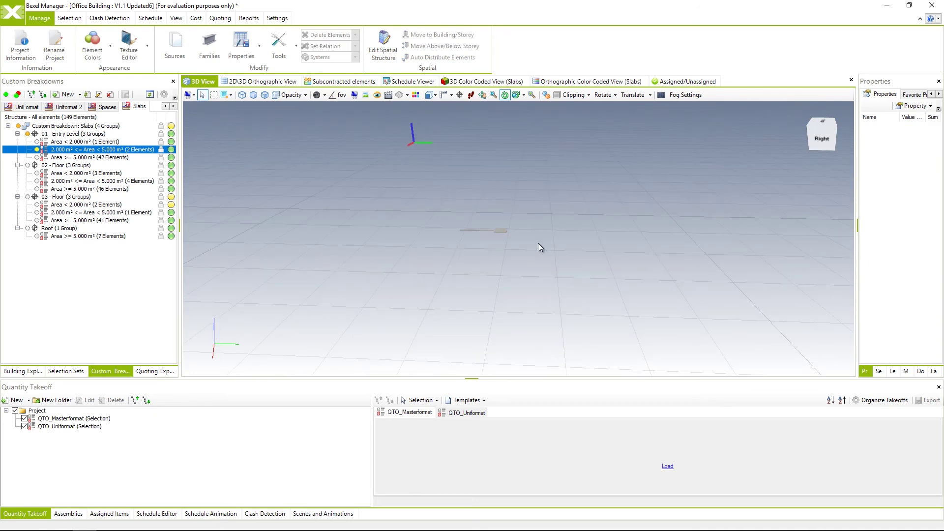
middle_click_drag(529, 244, 452, 220)
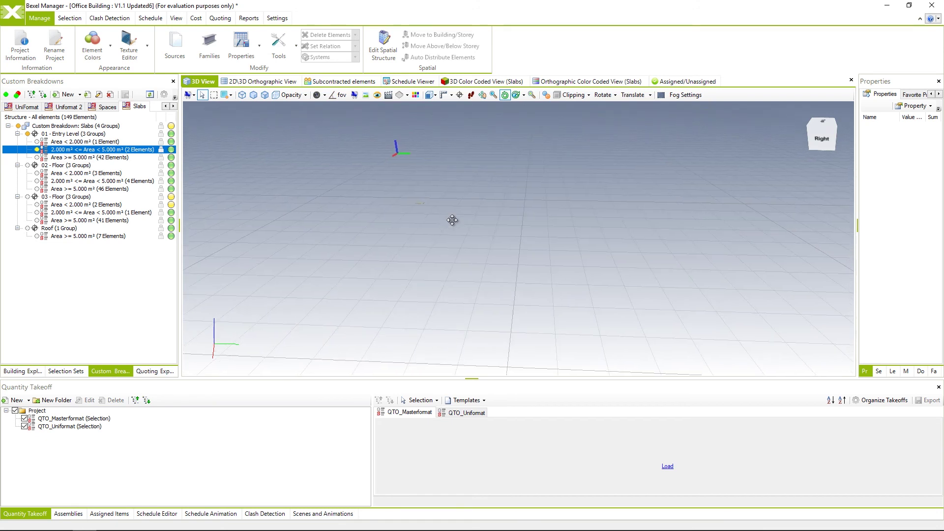
left_click(37, 158)
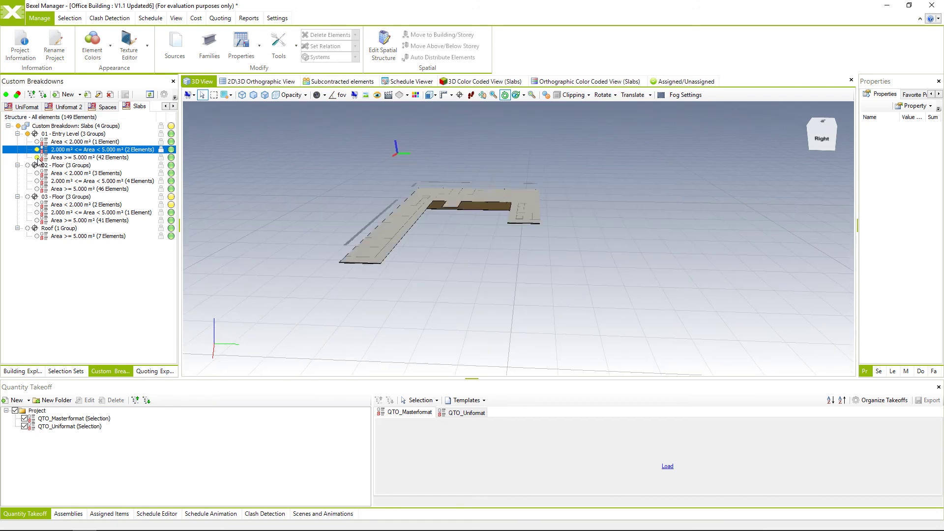